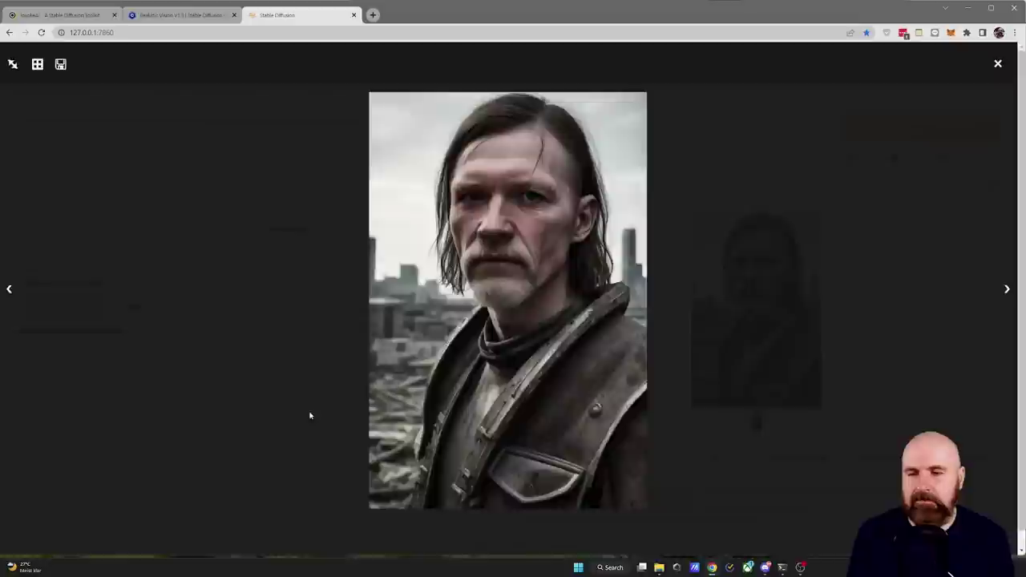
Step: Close the enlarged portrait, list the installed Realistic Vision checkpoints, and go to InvokeAI
{"action": "left_click", "coordinate": [309, 415]}
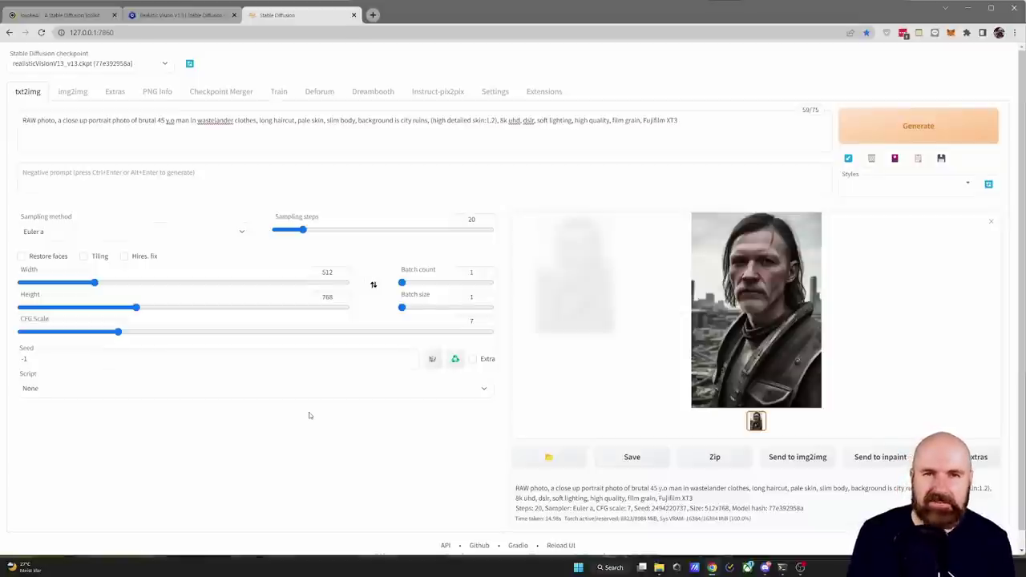
{"action": "left_click", "coordinate": [160, 64]}
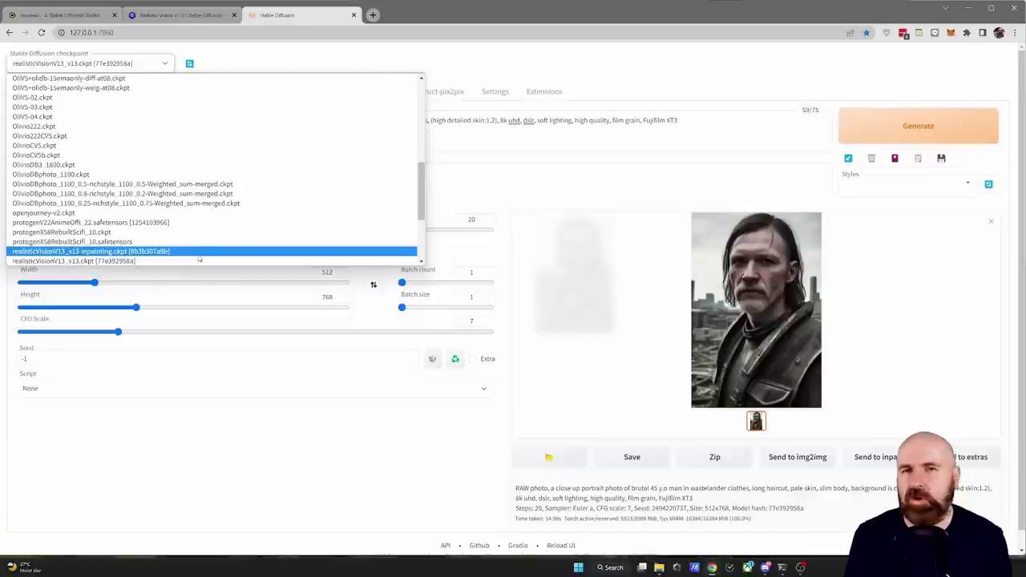
{"action": "key", "text": "ctrl+1"}
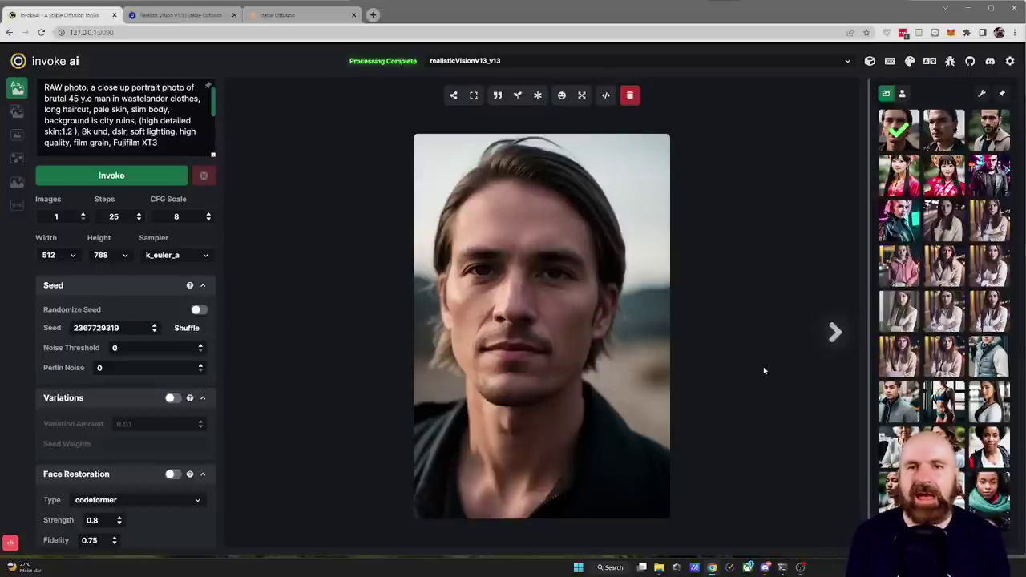
Step: Go from InvokeAI to the Civitai Realistic Vision V1.3 model page
{"action": "key", "text": "ctrl+Tab"}
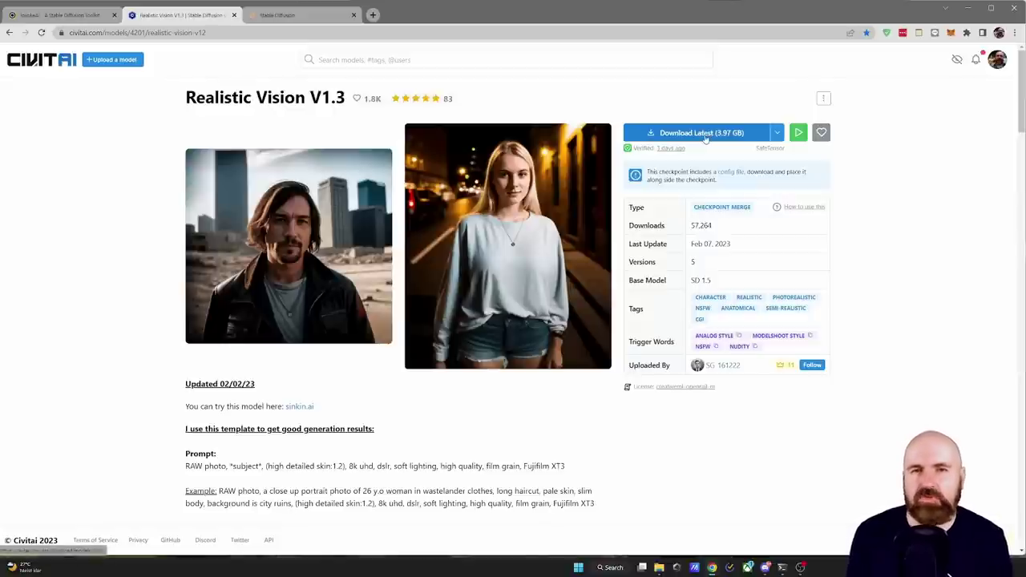
Step: Check the Realistic Vision V1.3 download formats (PickleTensor and SafeTensor), then go to File Explorer
{"action": "scroll", "coordinate": [595, 267], "scroll_direction": "down", "scroll_amount": 8}
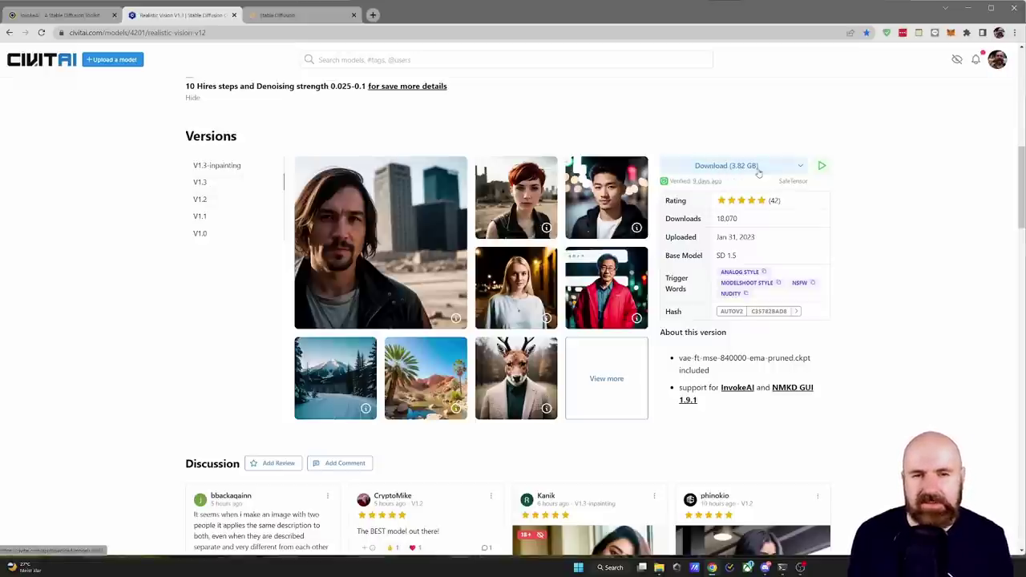
{"action": "left_click", "coordinate": [801, 168]}
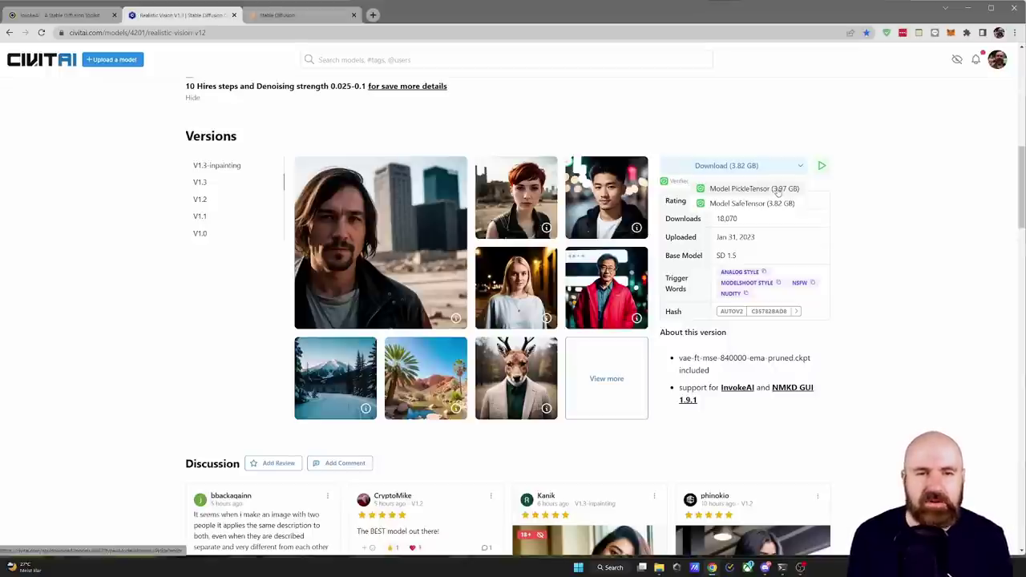
{"action": "key", "text": "alt+Tab"}
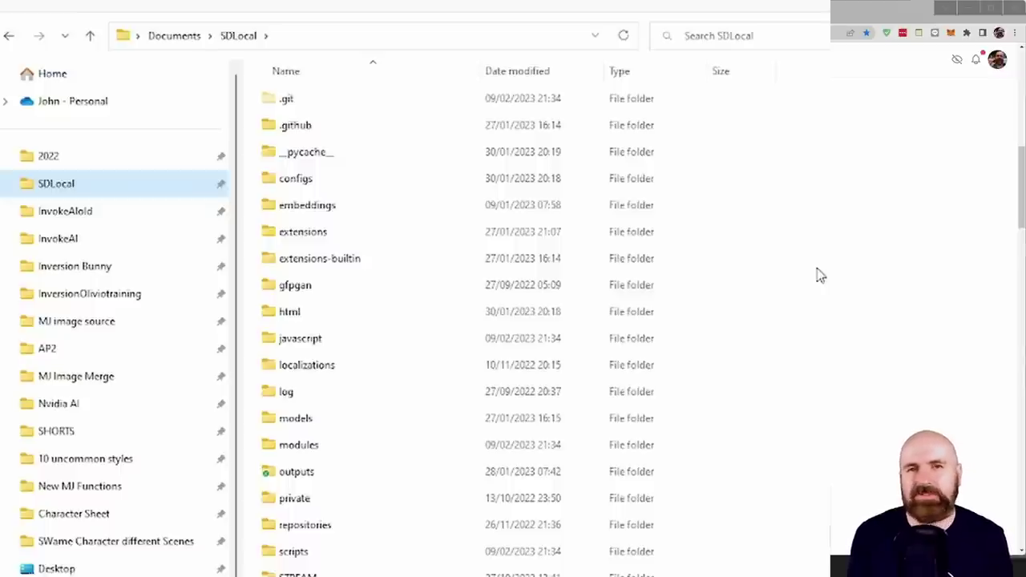
Step: Open SDLocal's models > Stable-diffusion checkpoint folder, then minimize File Explorer
{"action": "left_click", "coordinate": [308, 428]}
{"action": "double_click", "coordinate": [308, 428]}
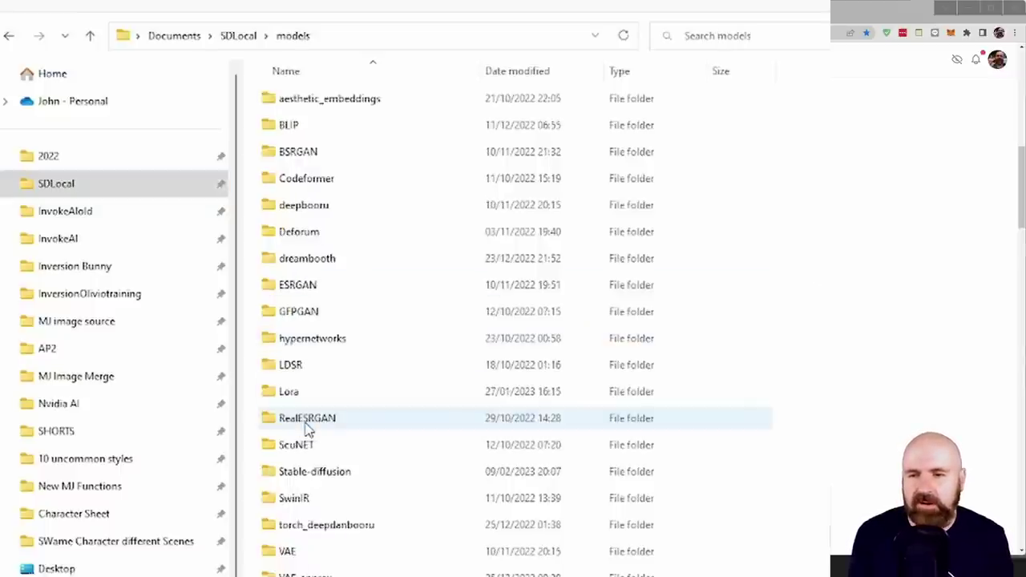
{"action": "left_click", "coordinate": [320, 479]}
{"action": "double_click", "coordinate": [321, 479]}
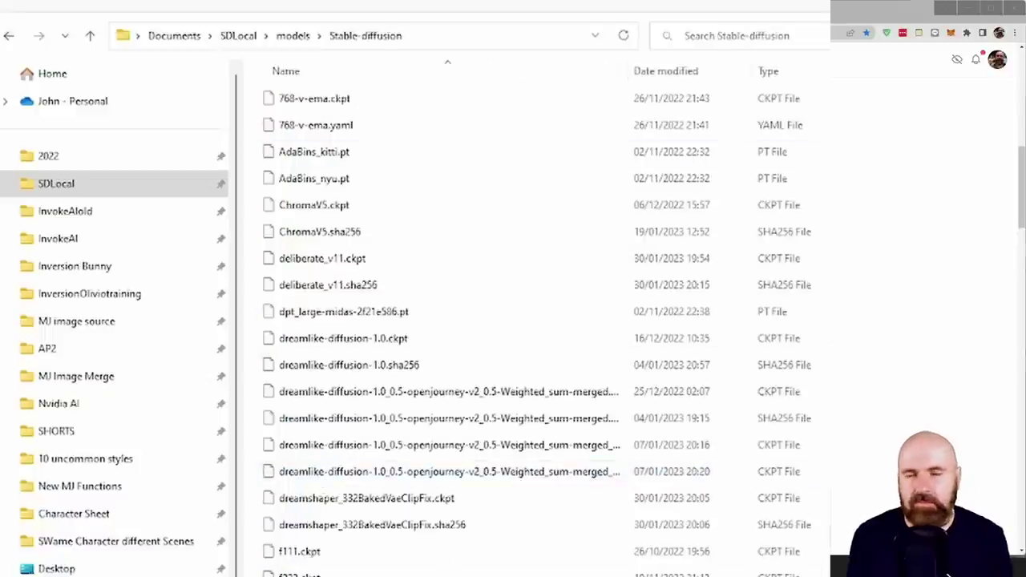
{"action": "left_click", "coordinate": [743, 8]}
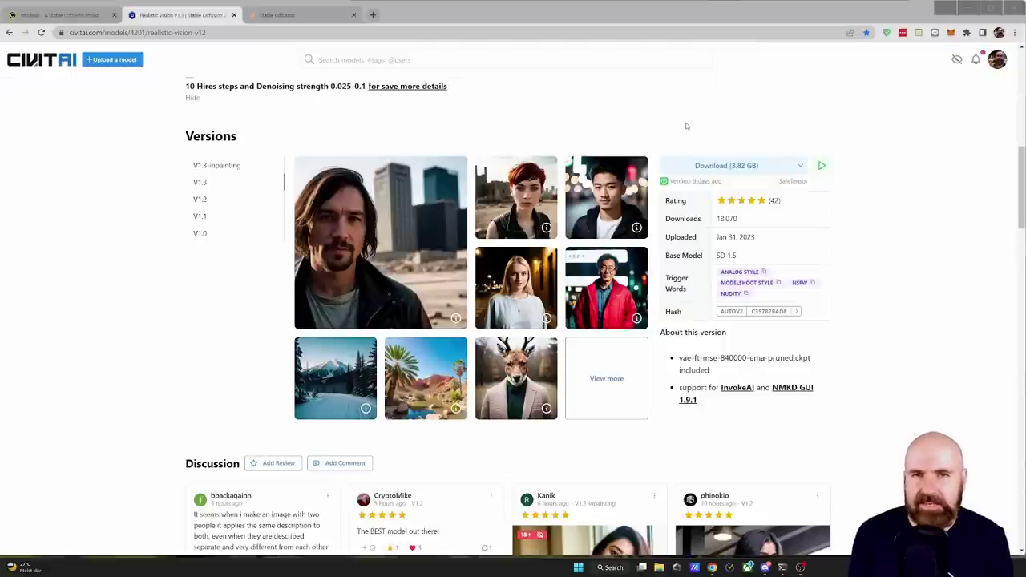
Step: In InvokeAI's Model Manager, rescan the checkpoint folder via Add New, then close that dialog
{"action": "left_click", "coordinate": [58, 14]}
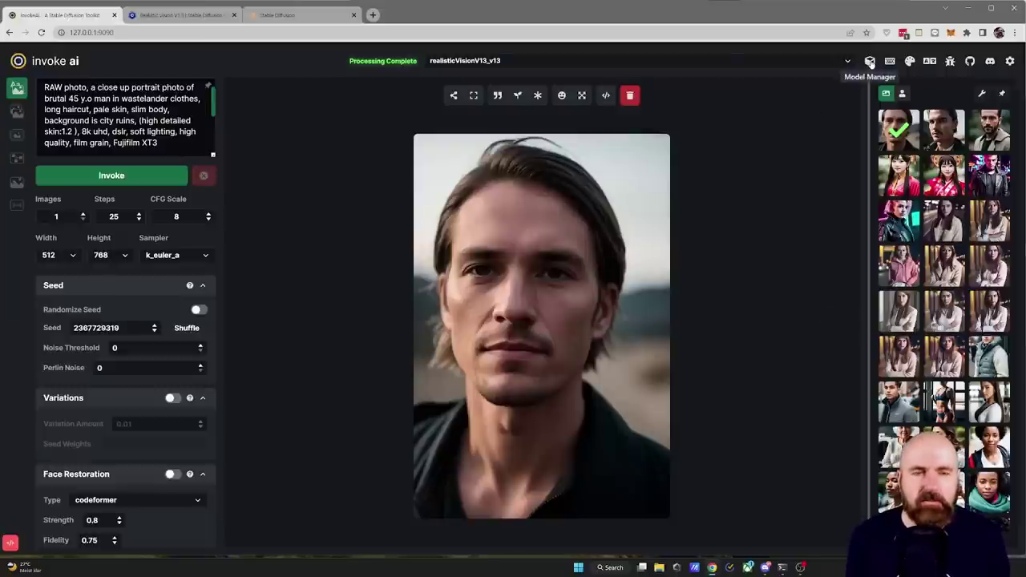
{"action": "left_click", "coordinate": [870, 62]}
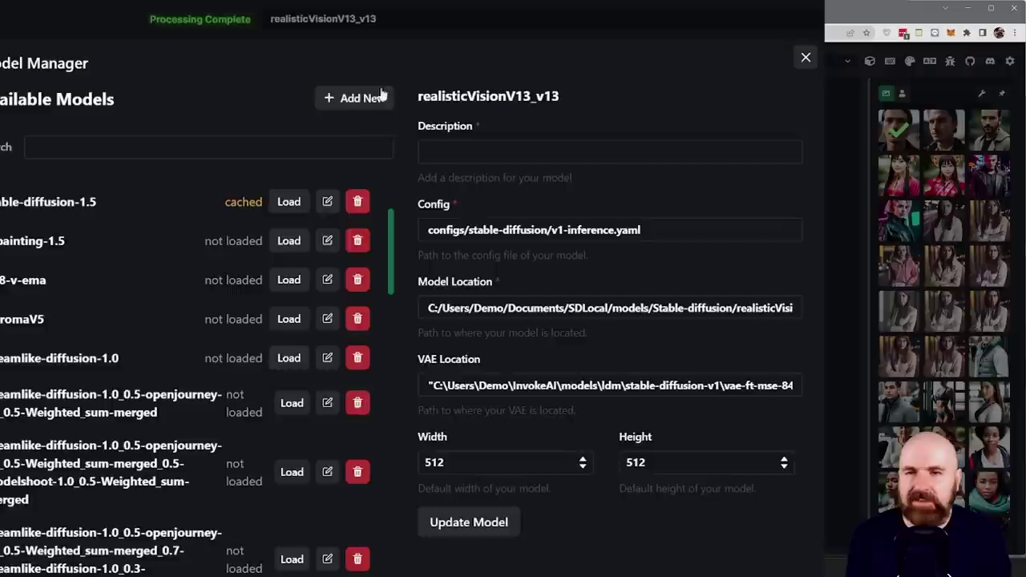
{"action": "left_click", "coordinate": [353, 100]}
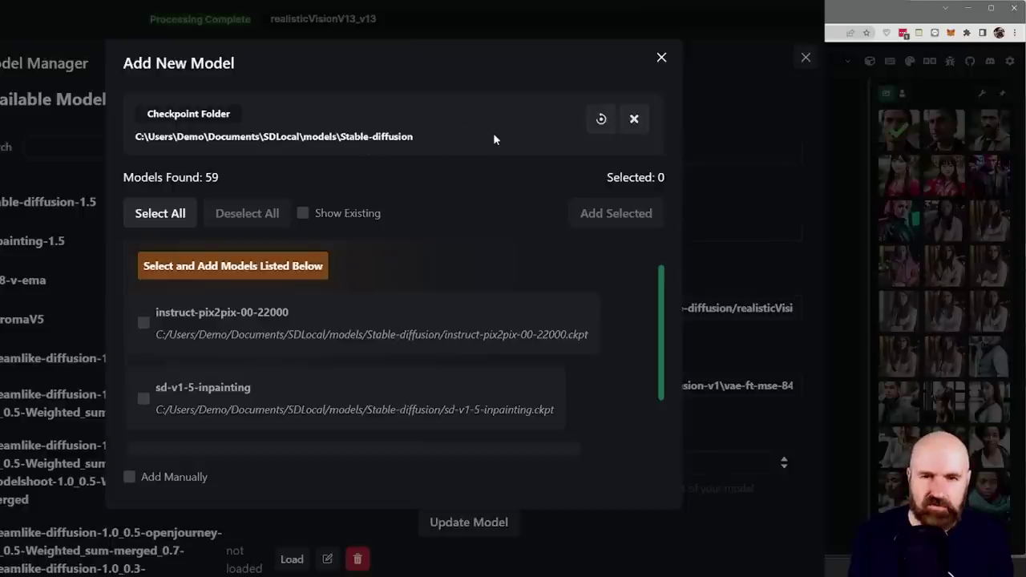
{"action": "left_click", "coordinate": [599, 125]}
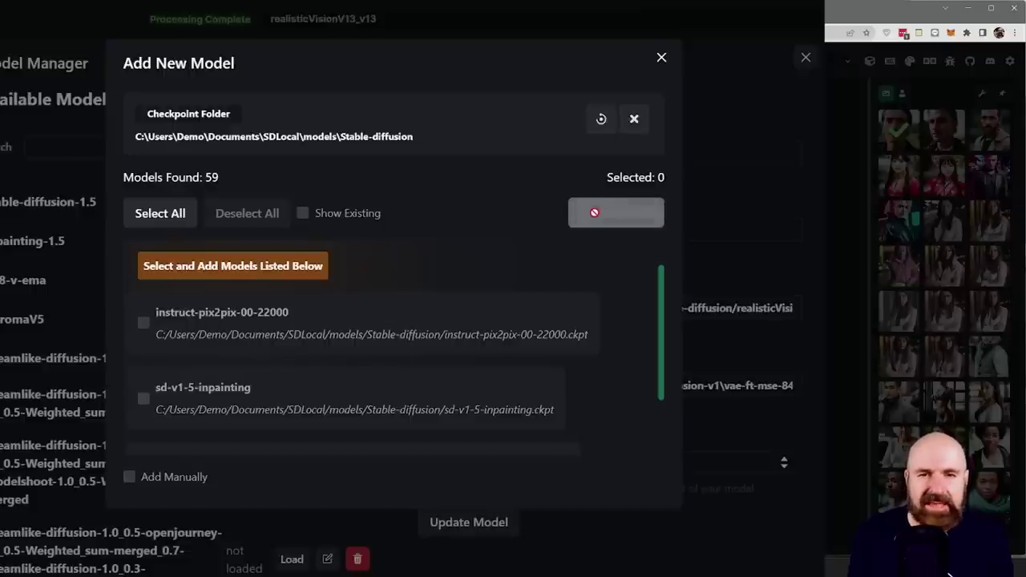
{"action": "left_click", "coordinate": [634, 118]}
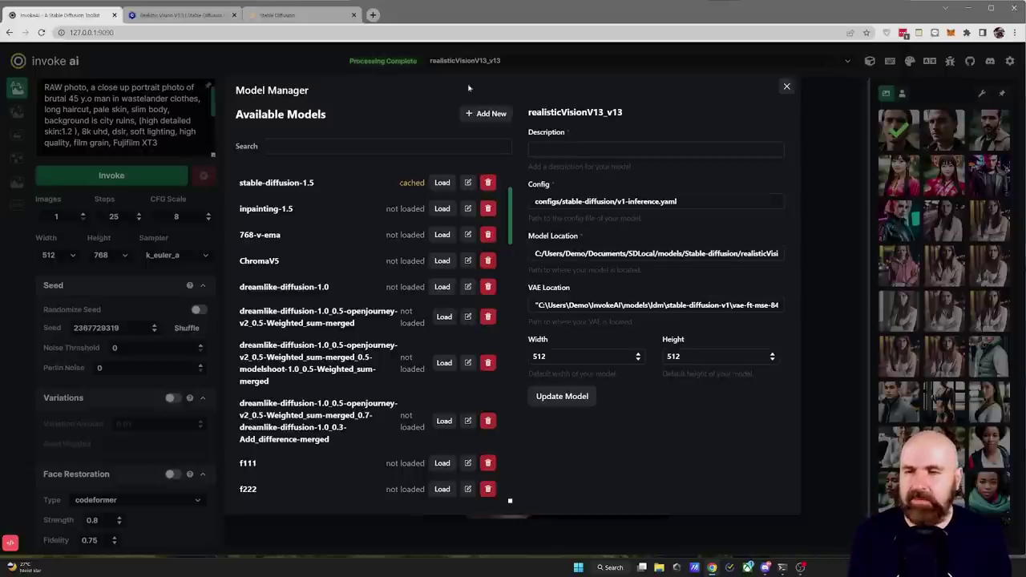
Step: Filter models by 're', inspect realisticVisionV13_v13's VAE path, and open the InvokeAI install folder
{"action": "left_click", "coordinate": [305, 150]}
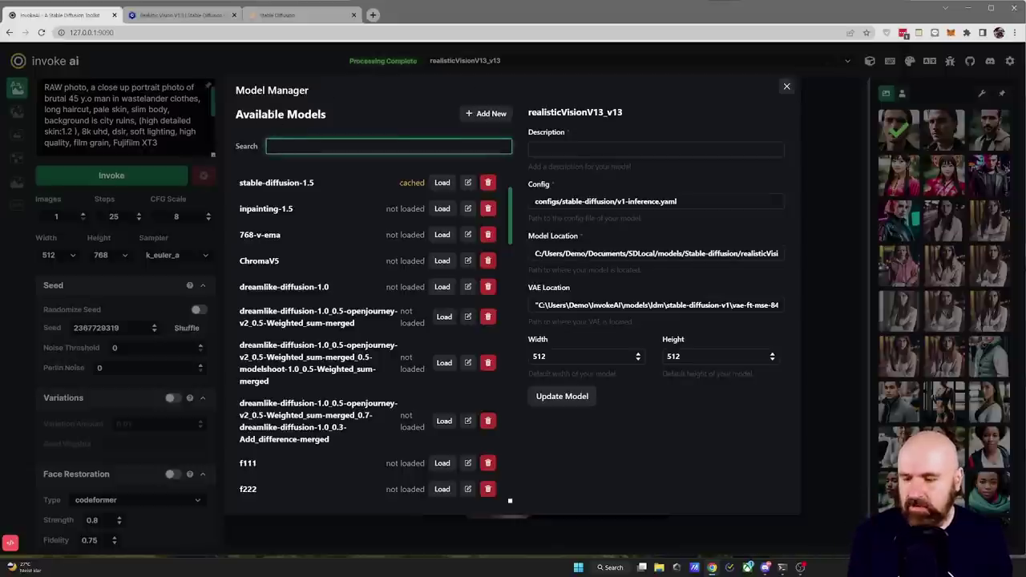
{"action": "type", "text": "re"}
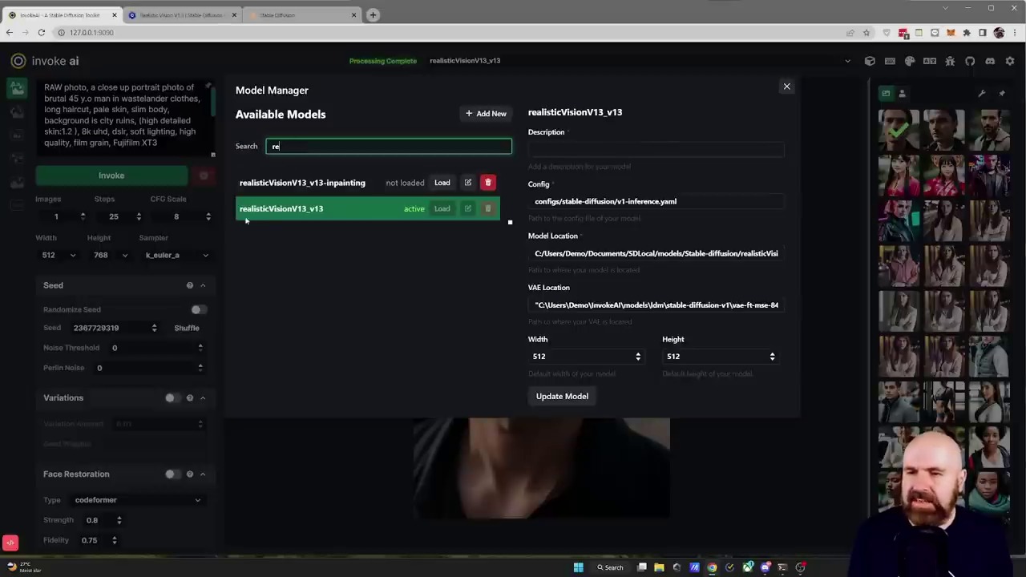
{"action": "left_click", "coordinate": [299, 213]}
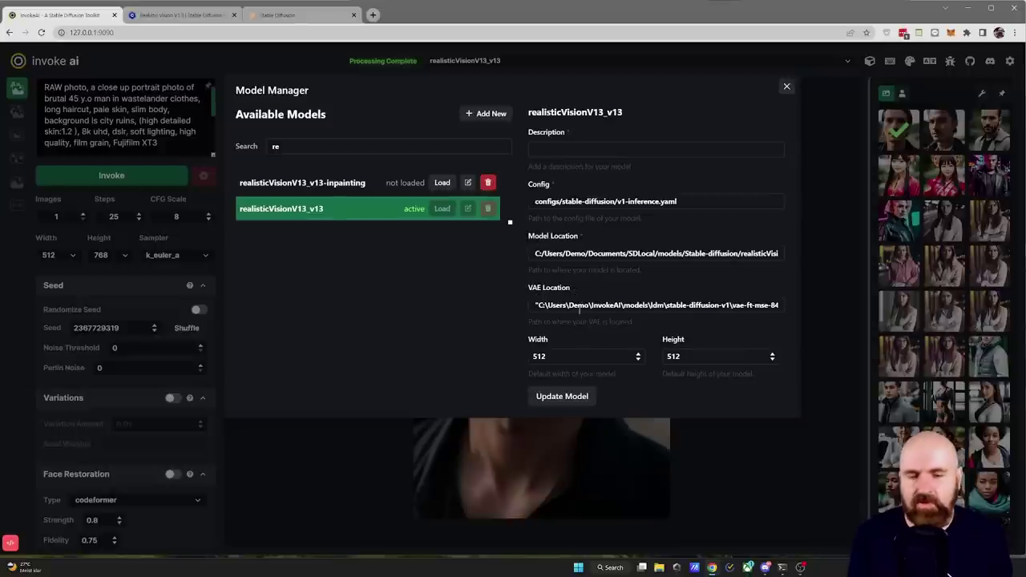
{"action": "left_click", "coordinate": [659, 567]}
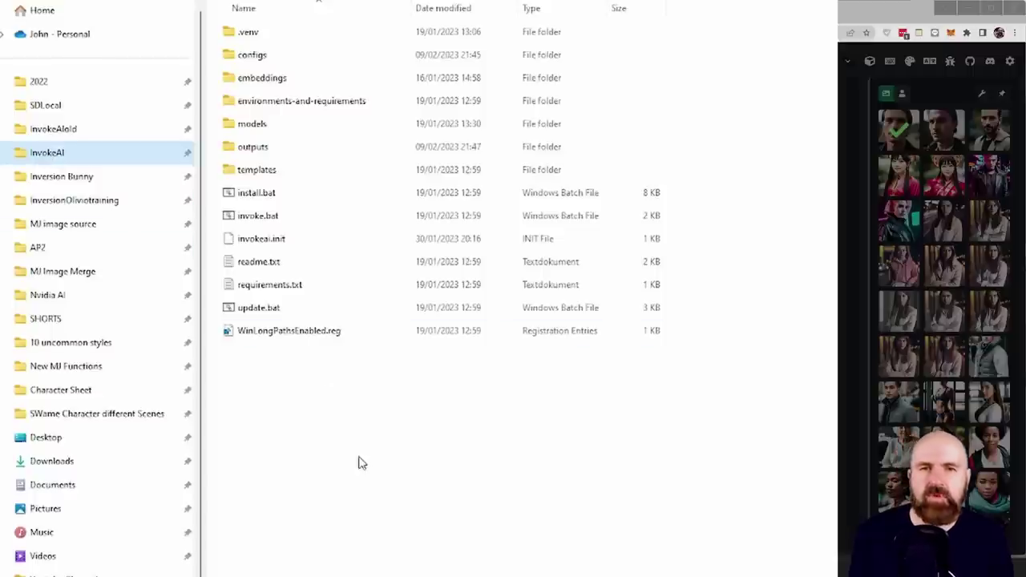
Step: Copy the path of vae-ft-mse-840000-ema-pruned.ckpt from models > ldm > stable-diffusion-v1
{"action": "double_click", "coordinate": [268, 126]}
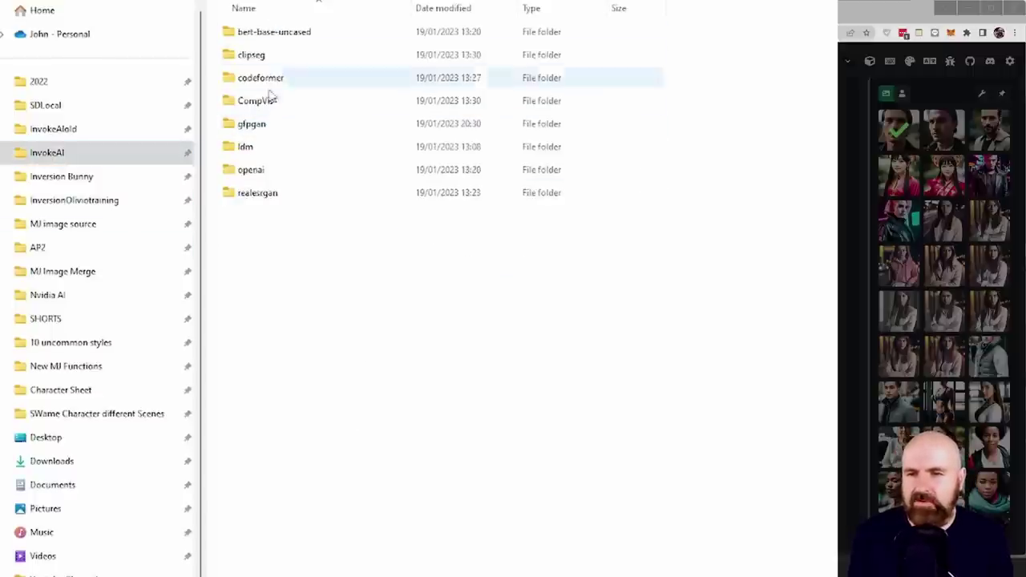
{"action": "left_click", "coordinate": [253, 150]}
{"action": "double_click", "coordinate": [255, 152]}
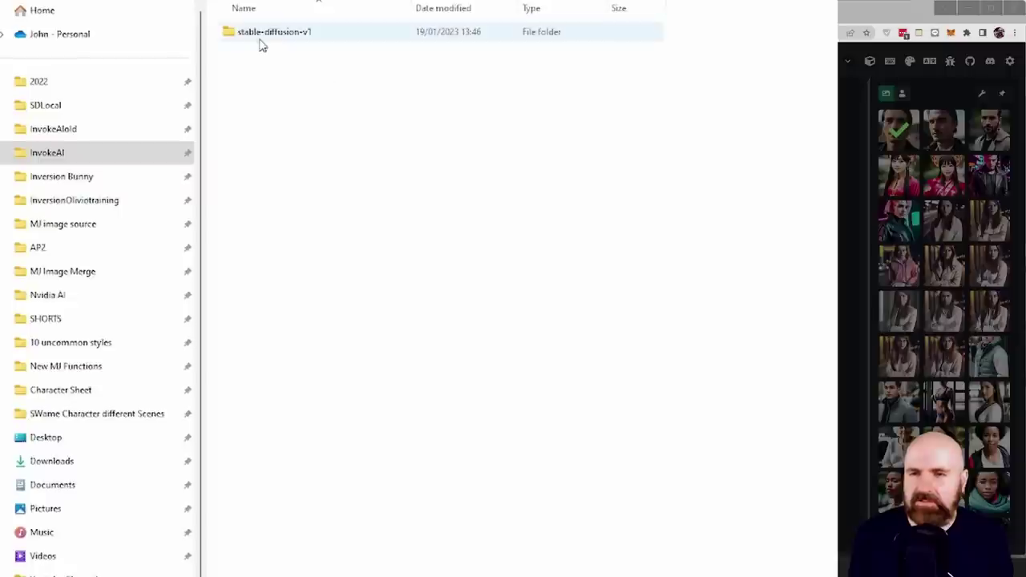
{"action": "double_click", "coordinate": [295, 35]}
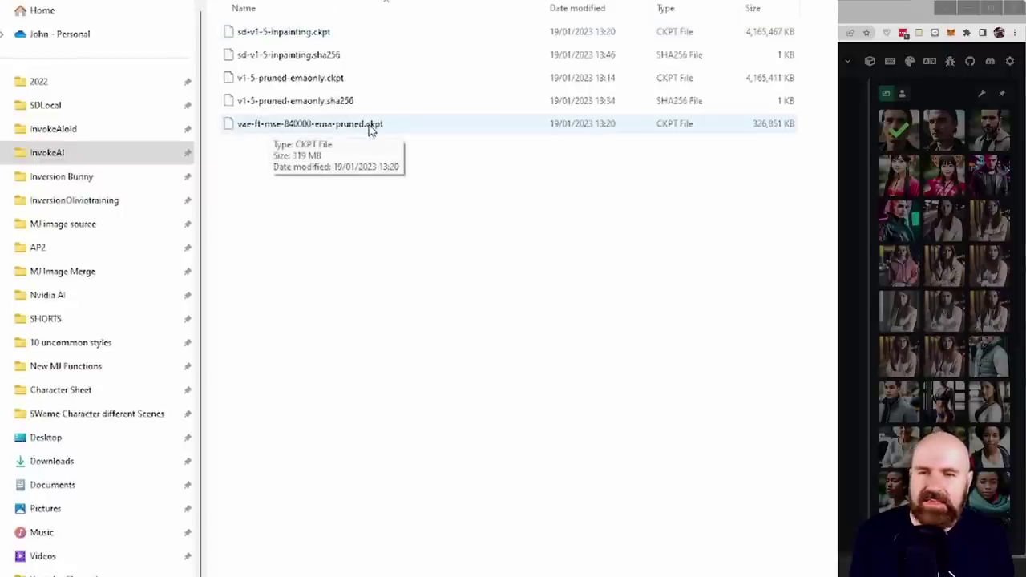
{"action": "right_click", "coordinate": [291, 132]}
{"action": "left_click", "coordinate": [347, 258]}
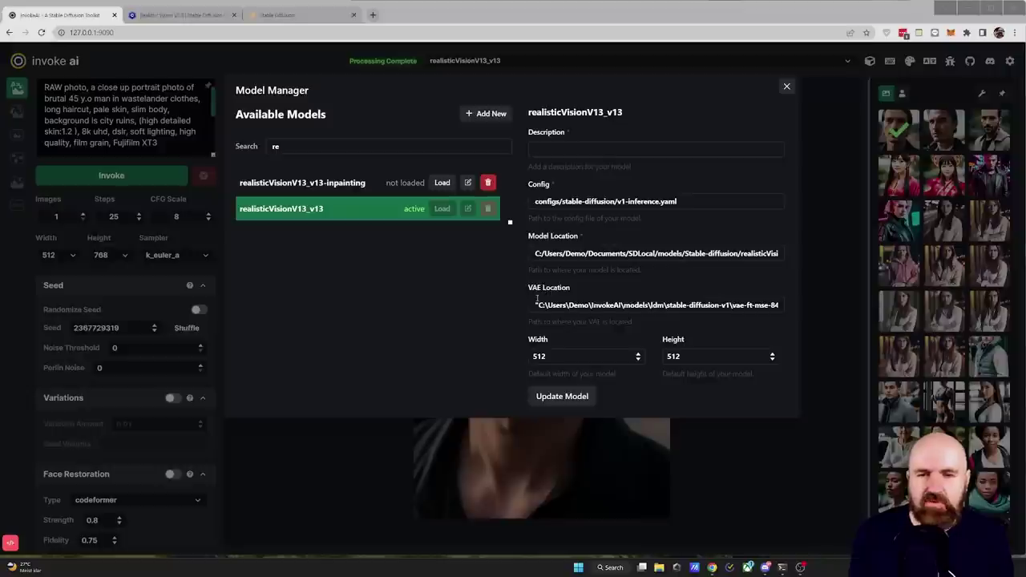
{"action": "left_click", "coordinate": [542, 302]}
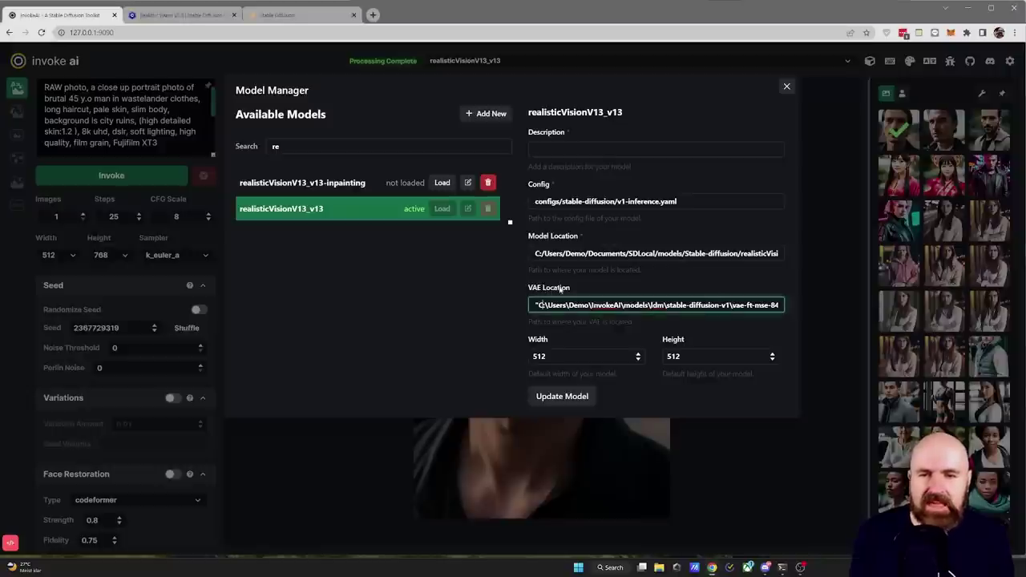
Step: Update realisticVisionV13_v13 with the new VAE path and close the Model Manager
{"action": "left_click", "coordinate": [572, 399]}
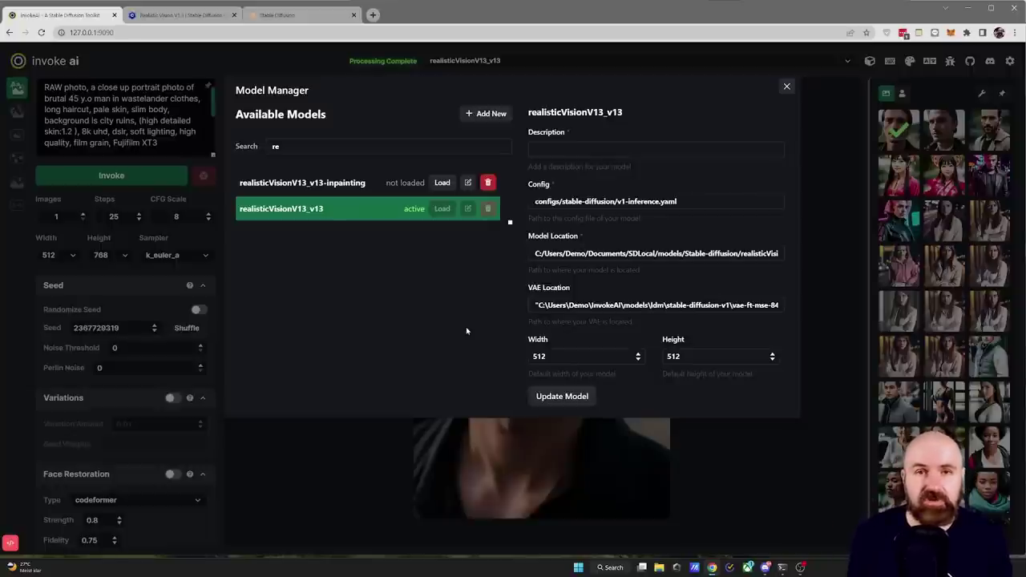
{"action": "key", "text": "Escape"}
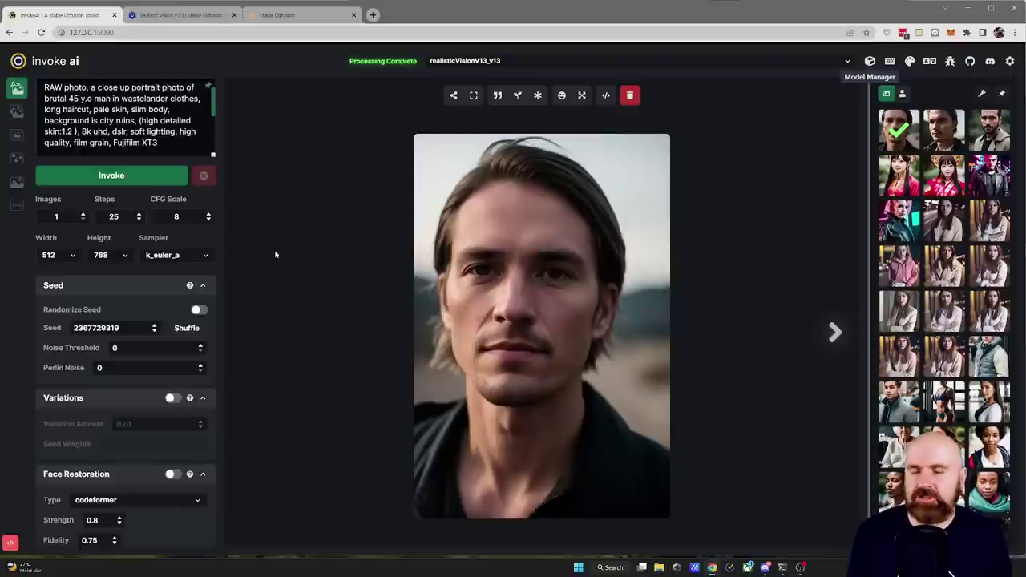
Step: View generation data for the main and blonde sample images, then scroll to Discussion
{"action": "left_click", "coordinate": [177, 21]}
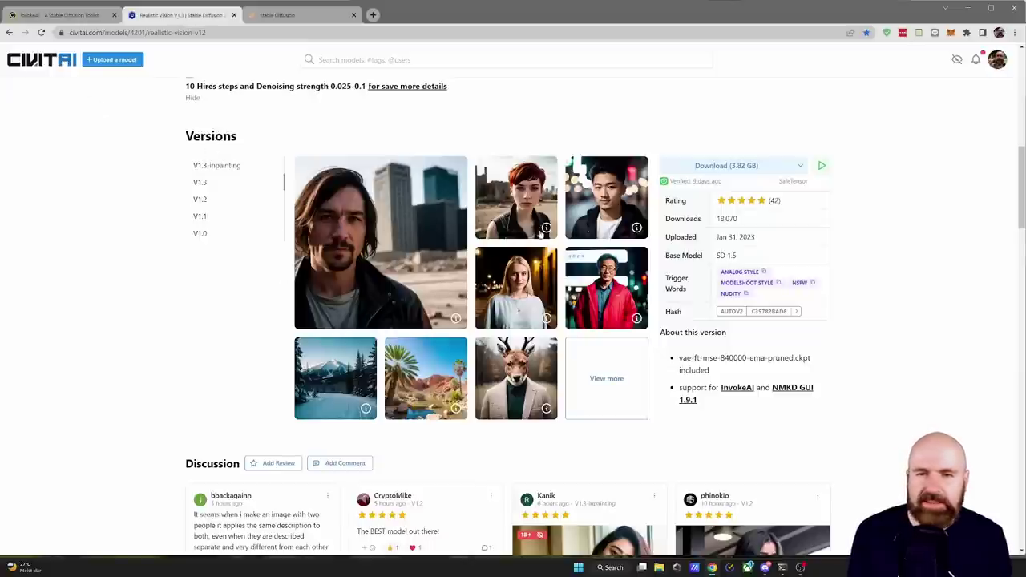
{"action": "left_click", "coordinate": [455, 318]}
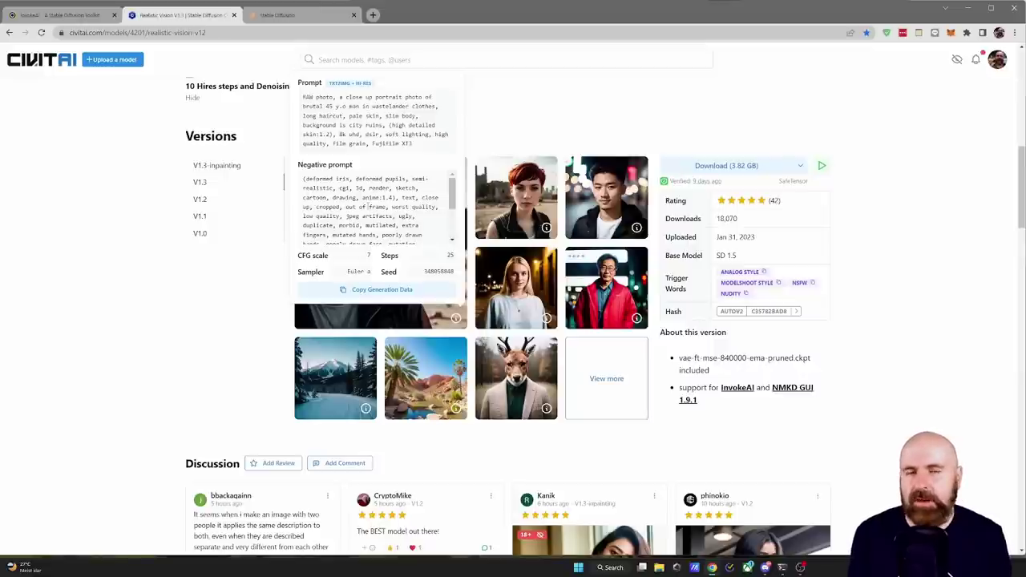
{"action": "left_click", "coordinate": [260, 295]}
{"action": "left_click", "coordinate": [546, 319]}
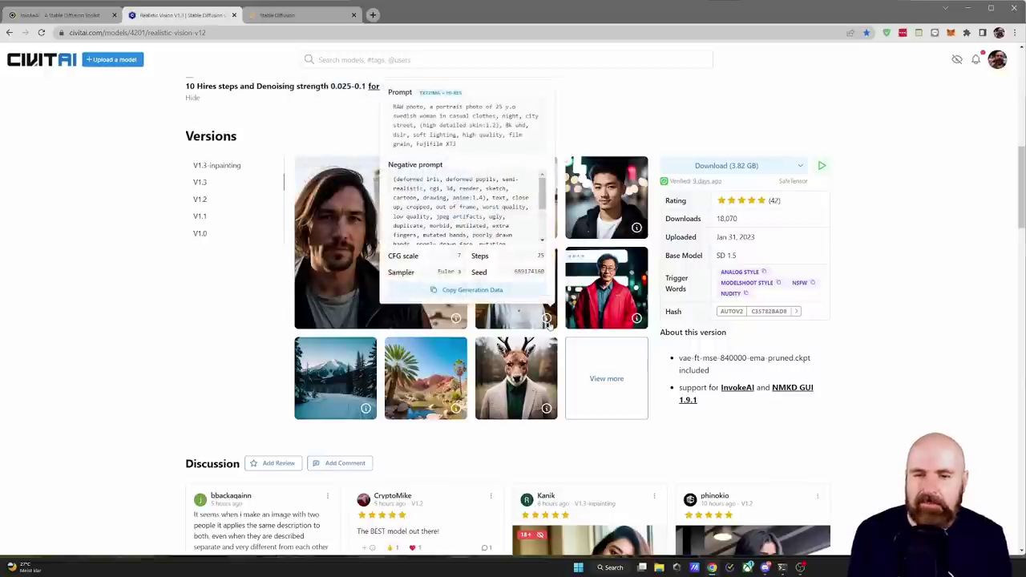
{"action": "left_click", "coordinate": [179, 303]}
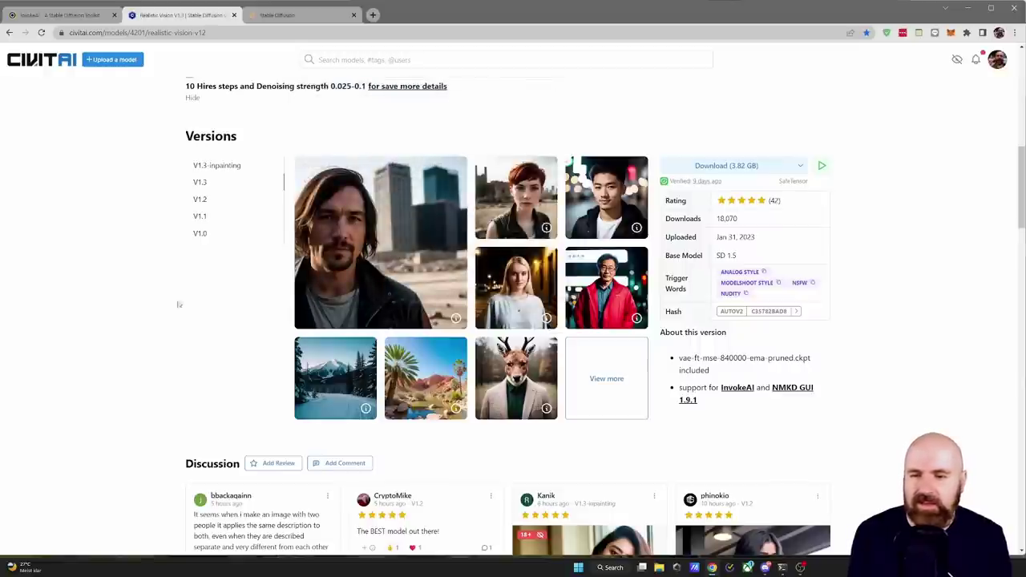
{"action": "scroll", "coordinate": [215, 162], "scroll_direction": "down", "scroll_amount": 4}
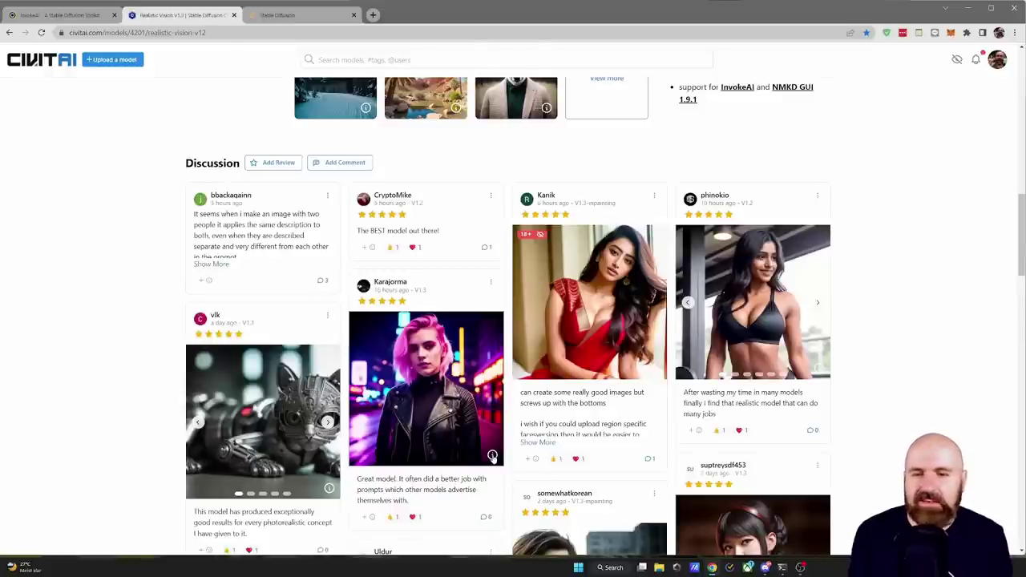
Step: Check the pink-haired review image's generation settings and scroll further through the reviews
{"action": "left_click", "coordinate": [492, 455]}
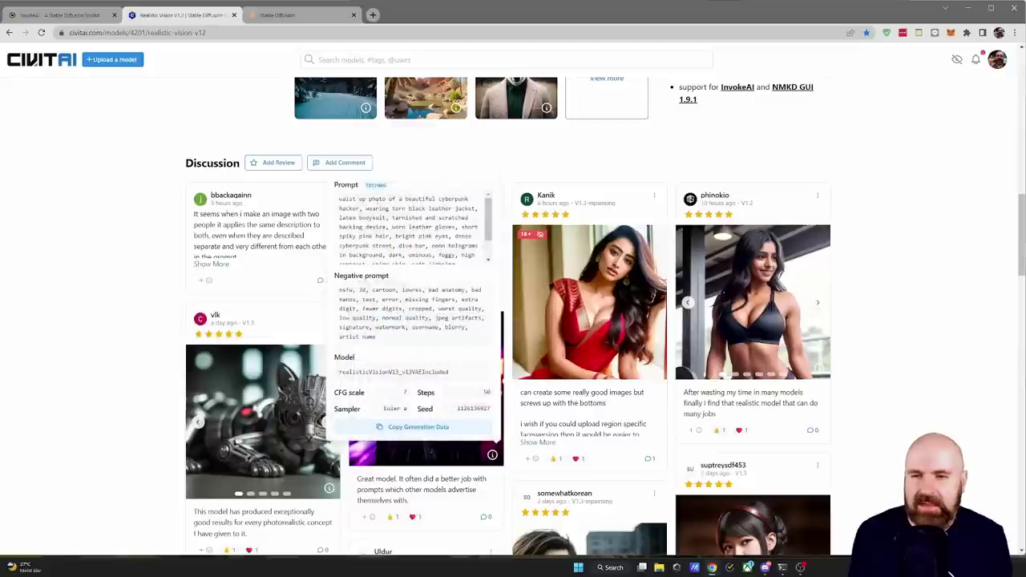
{"action": "left_click", "coordinate": [120, 297]}
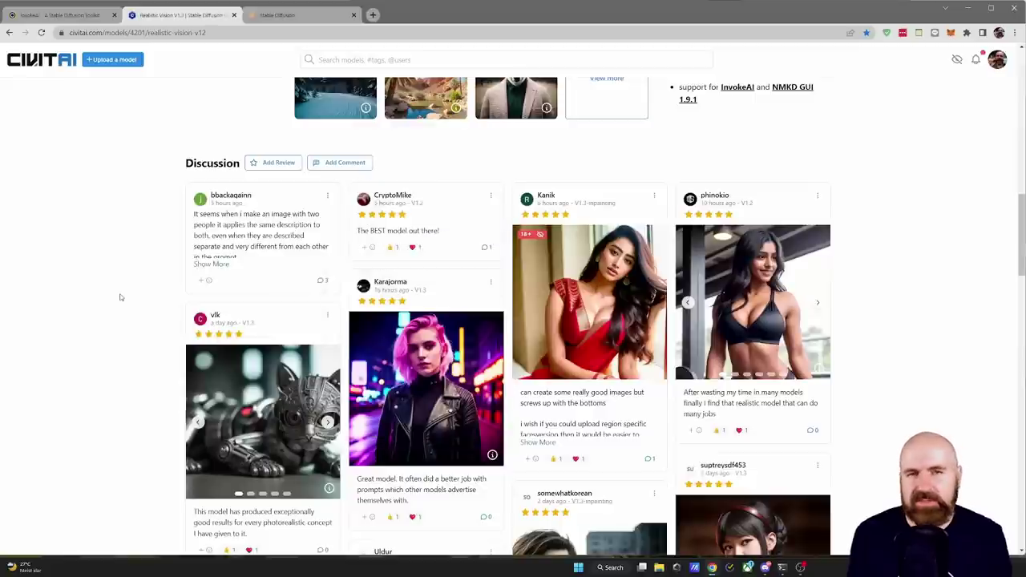
{"action": "scroll", "coordinate": [120, 297], "scroll_direction": "down", "scroll_amount": 4}
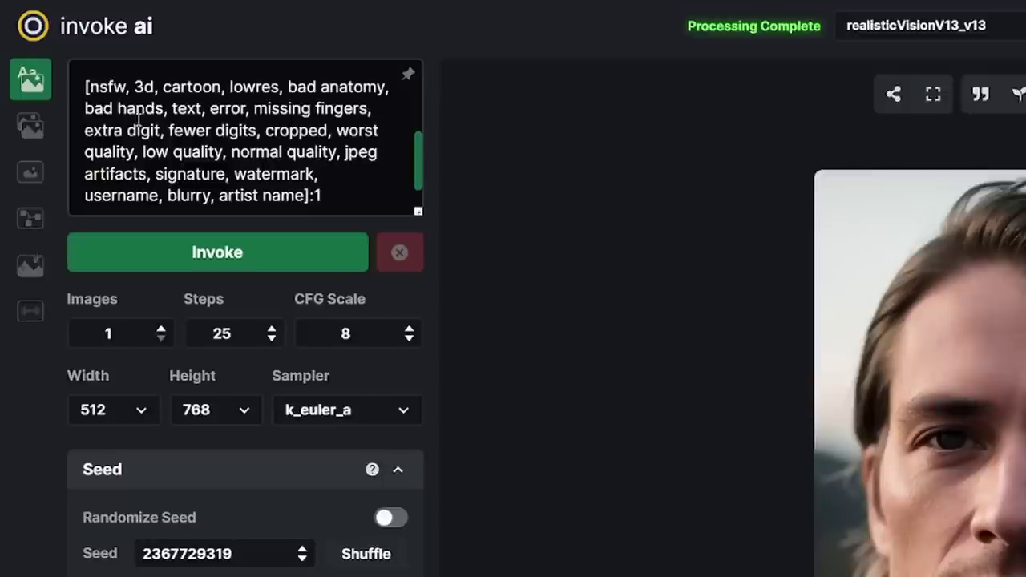
{"action": "left_click", "coordinate": [85, 86]}
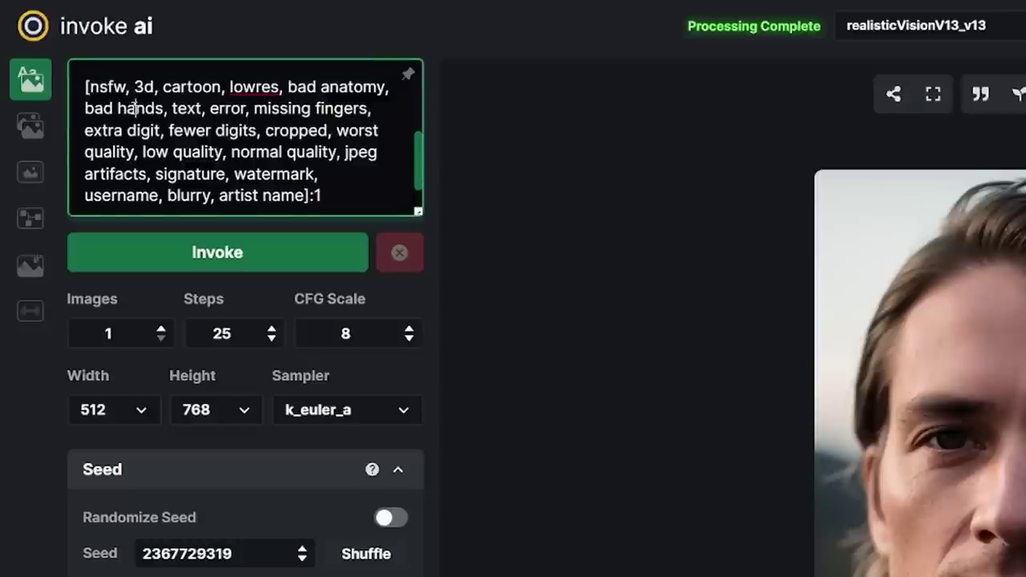
{"action": "scroll", "coordinate": [409, 105], "scroll_direction": "up", "scroll_amount": 5}
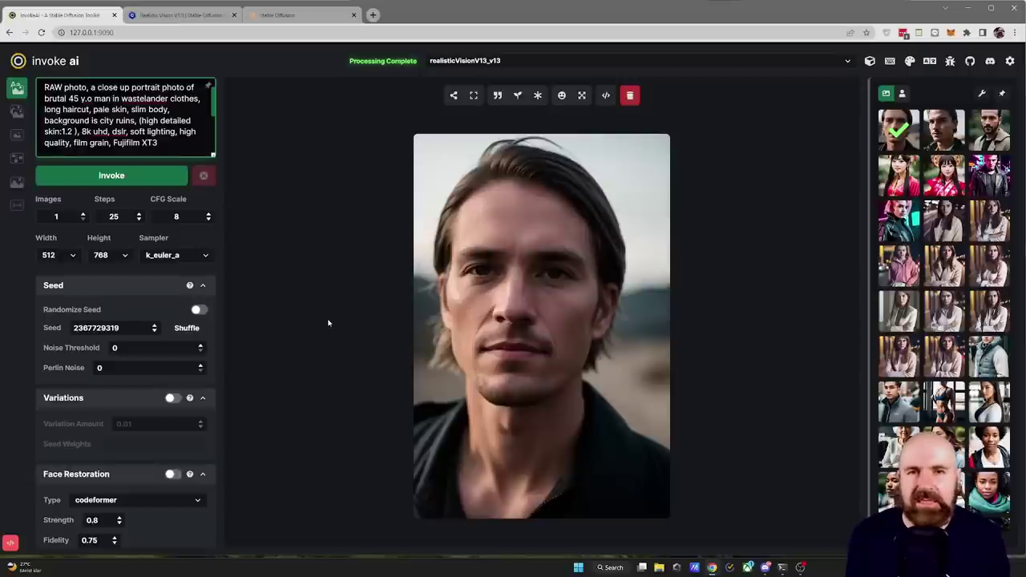
{"action": "key", "text": "ctrl+3"}
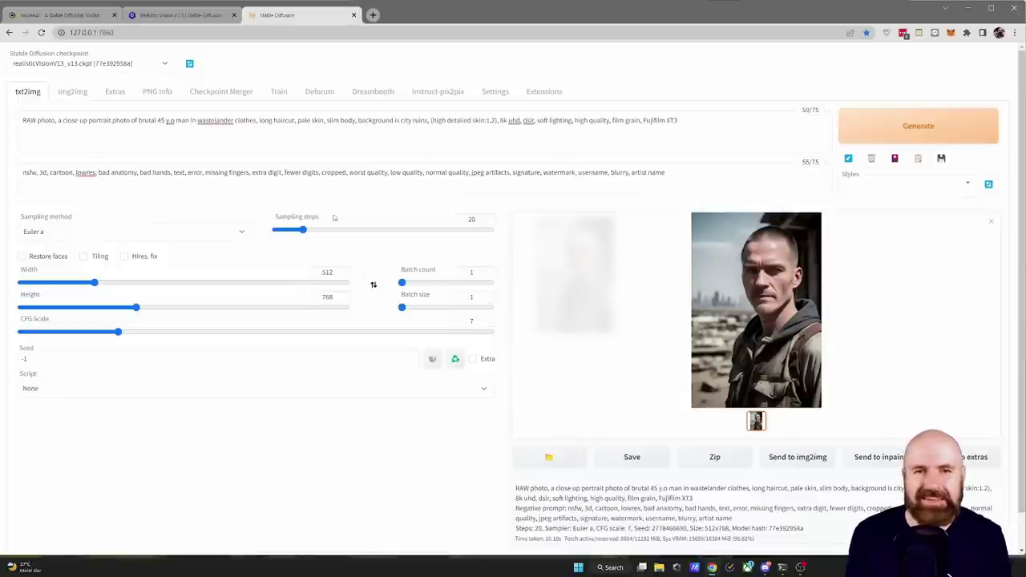
Step: Enlarge the Automatic1111 short-haired wastelander portrait in the full-size image viewer
{"action": "left_click", "coordinate": [757, 273]}
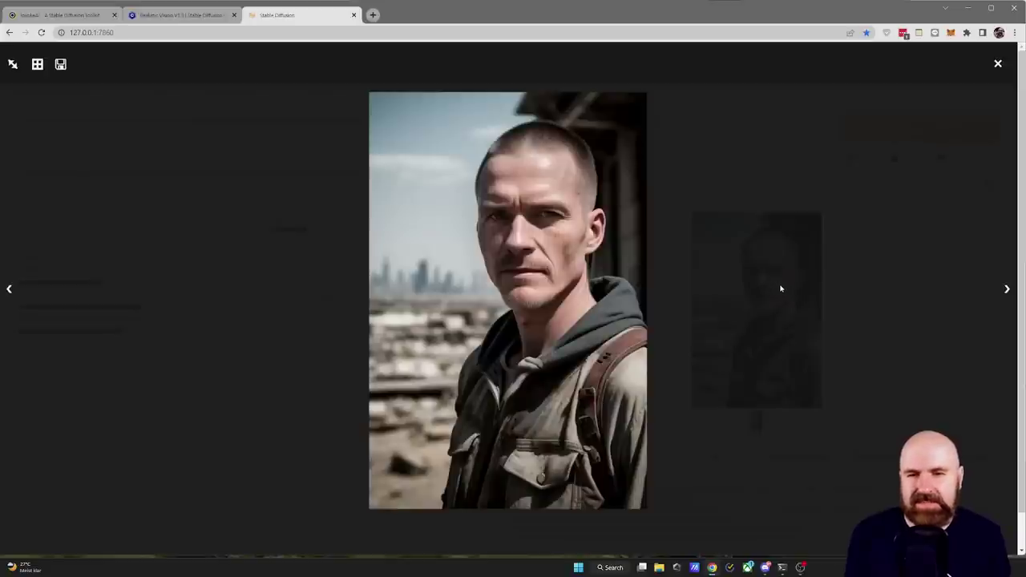